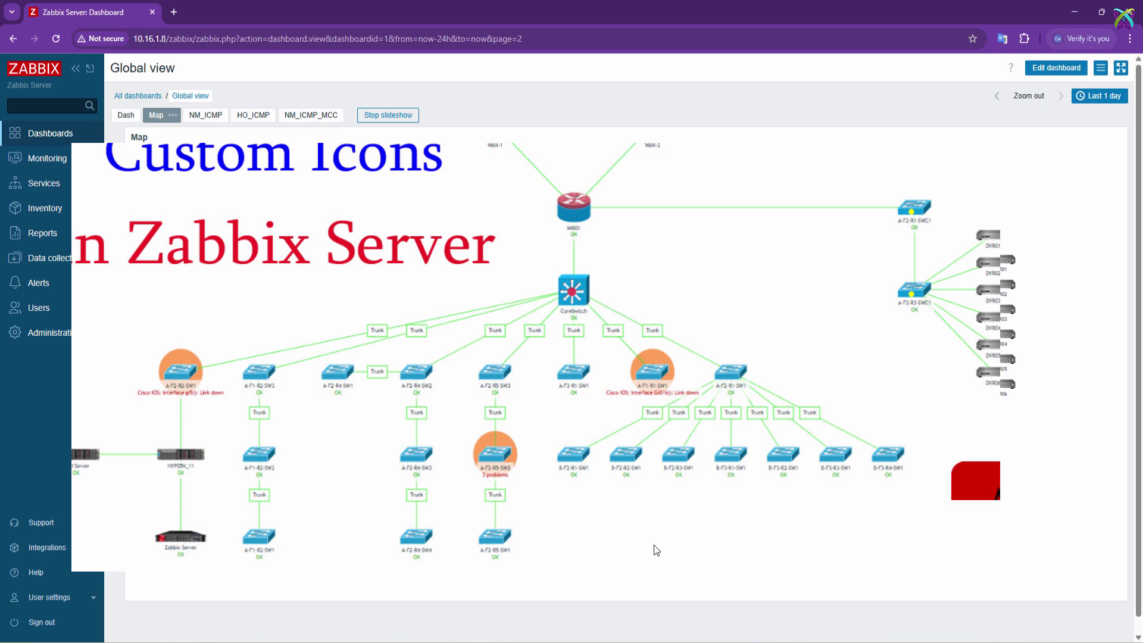
Step: Review the Global view network map, then bring up the Zabbix-Custom-Icons folder
{"action": "left_click", "coordinate": [655, 547]}
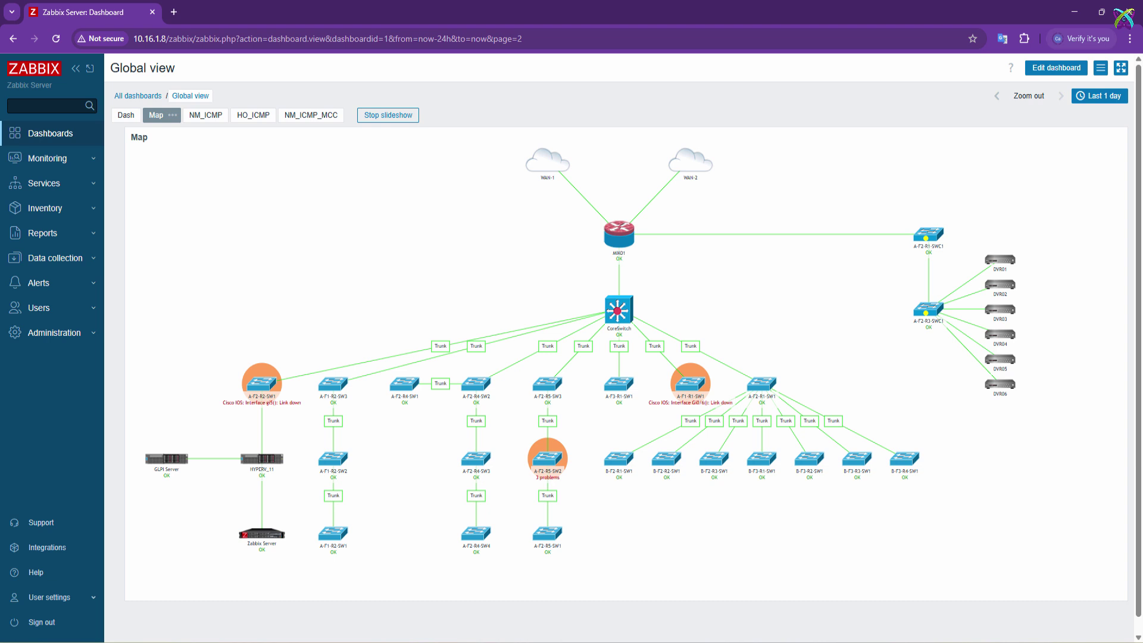
Step: Select all eleven custom device icon PNGs in the Zabbix-Custom-Icons folder
{"action": "left_click", "coordinate": [261, 581]}
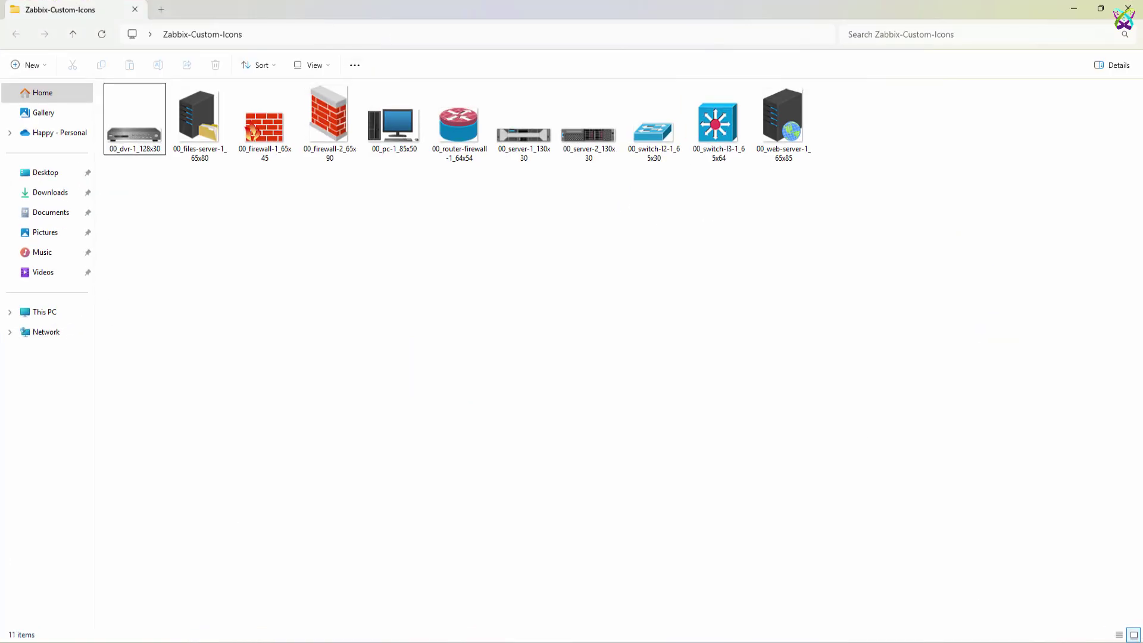
{"action": "left_click", "coordinate": [270, 315]}
{"action": "left_click_drag", "start_coordinate": [126, 194], "coordinate": [809, 108]}
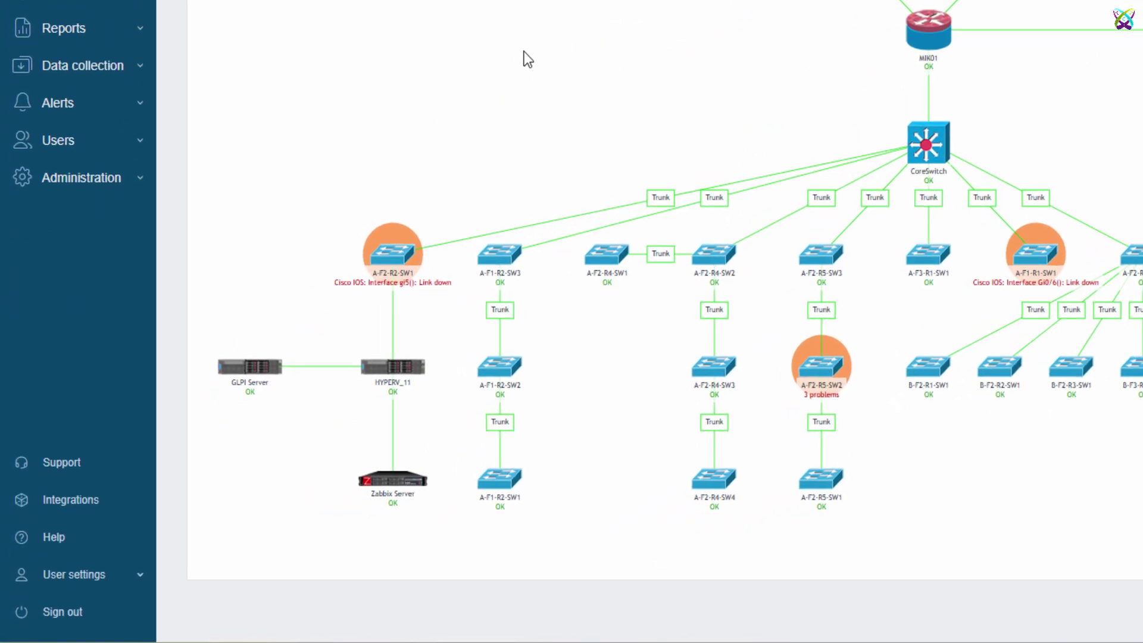
Step: Go to Administration > General > Images to list the stored icons
{"action": "left_click", "coordinate": [93, 189]}
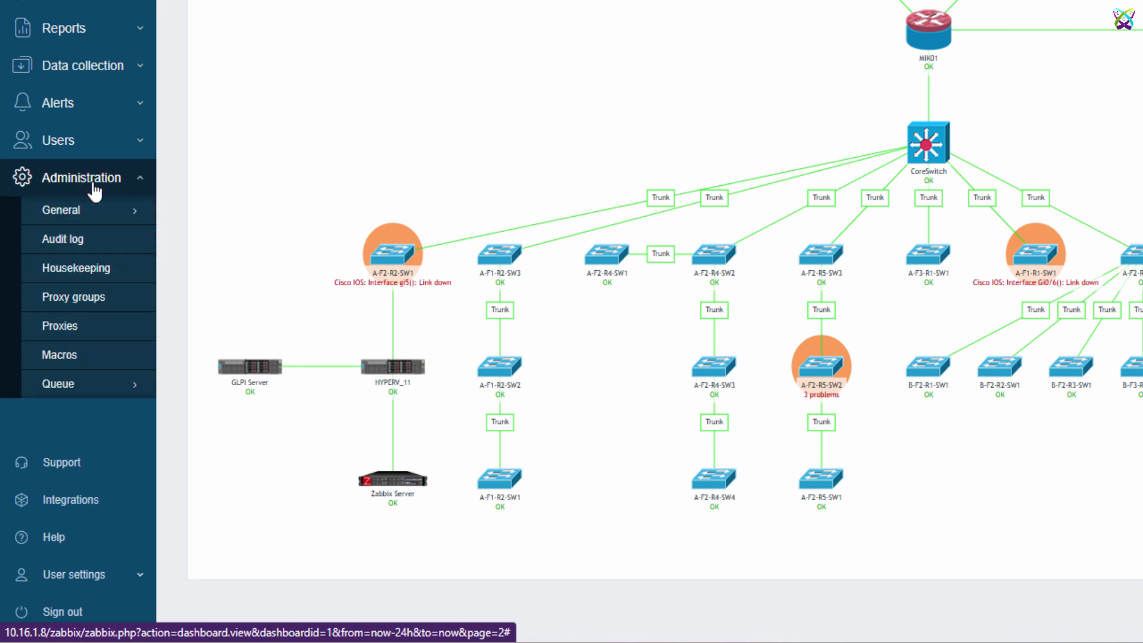
{"action": "left_click", "coordinate": [76, 215]}
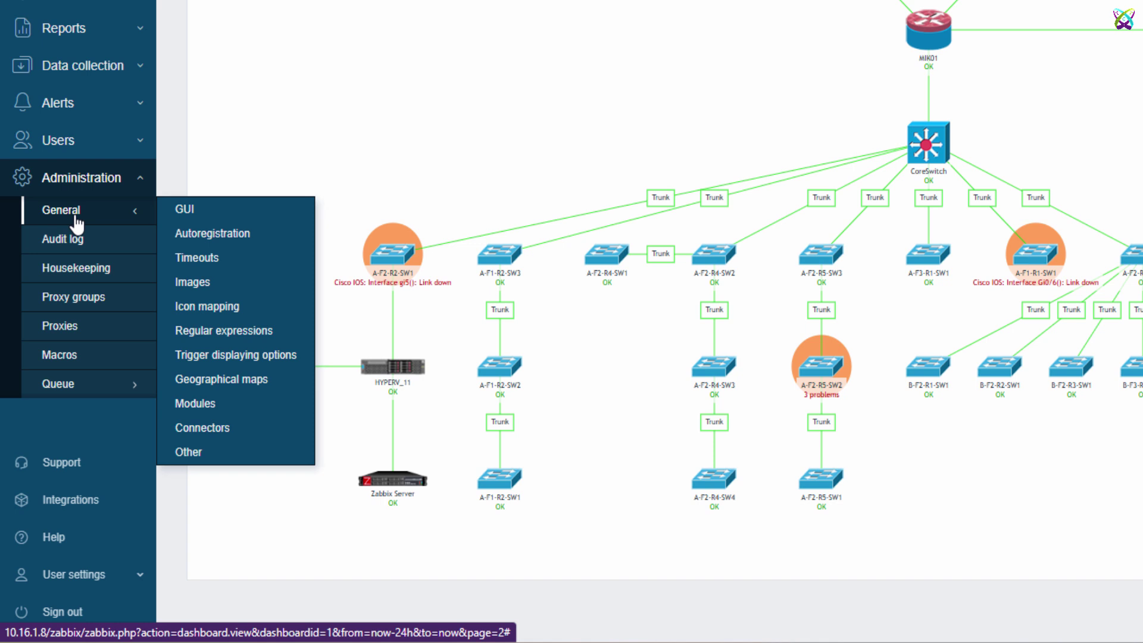
{"action": "left_click", "coordinate": [249, 292]}
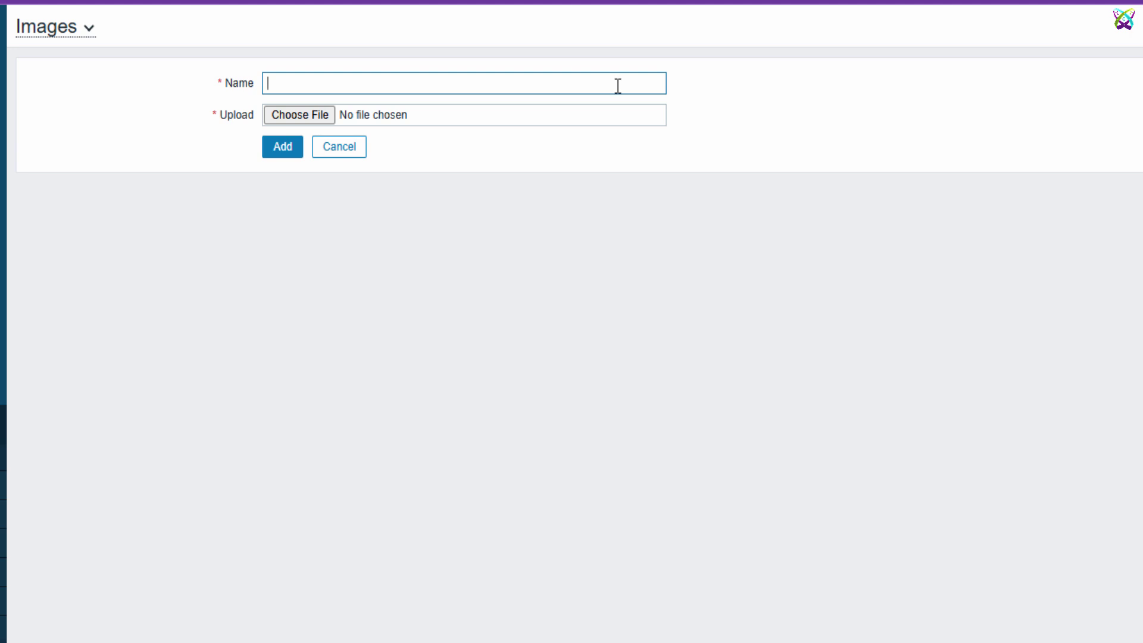
{"action": "type", "text": "00_"}
{"action": "type", "text": "firewall-"}
{"action": "type", "text": "1_6"}
{"action": "type", "text": "5x45"}
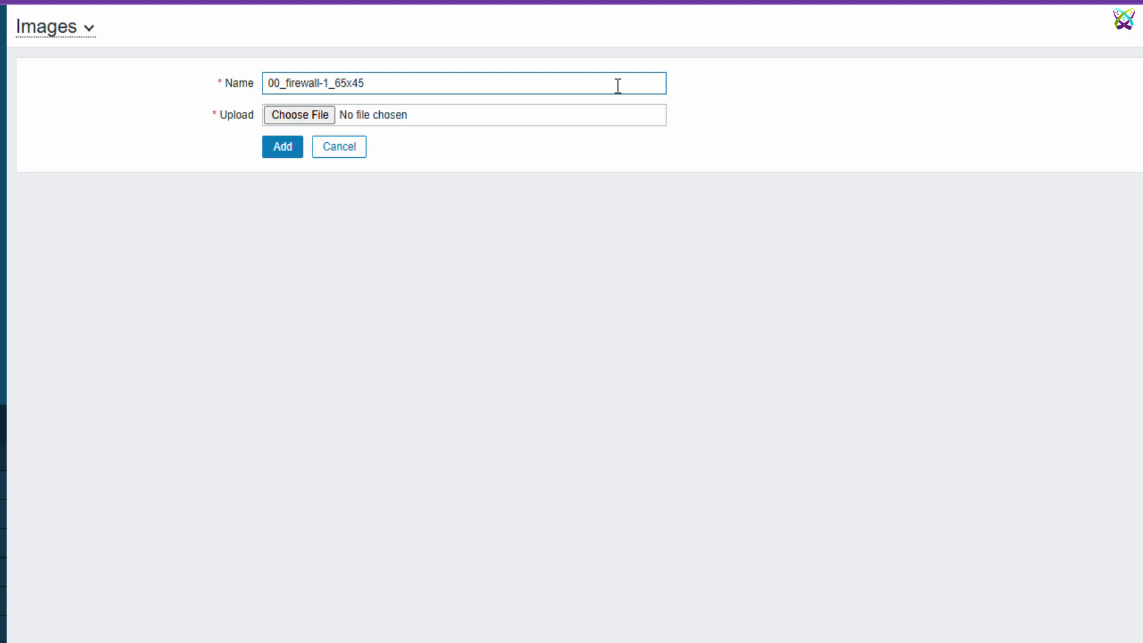
Step: Attach the 00_firewall-1_65x45 PNG file to the new icon image form
{"action": "left_click", "coordinate": [327, 120]}
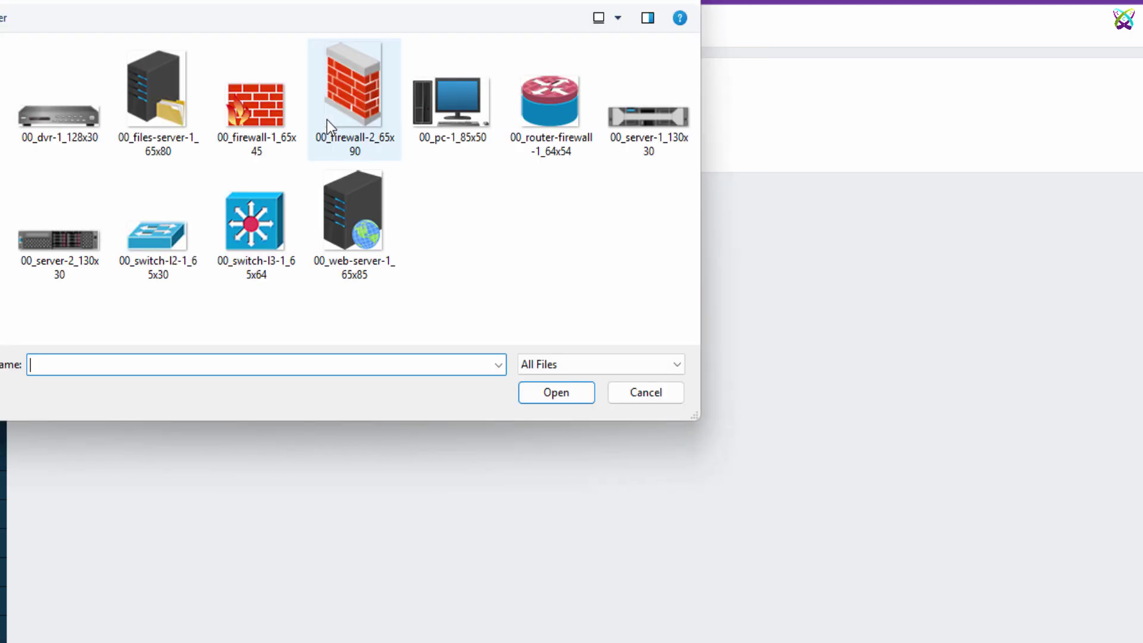
{"action": "left_click", "coordinate": [265, 152]}
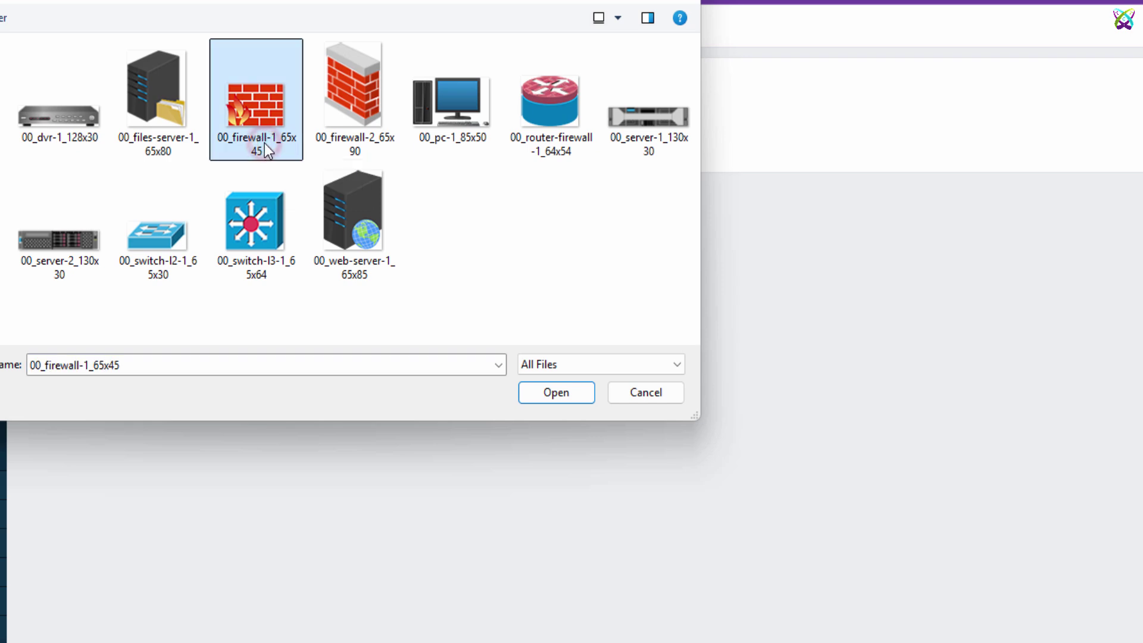
{"action": "left_click", "coordinate": [548, 401]}
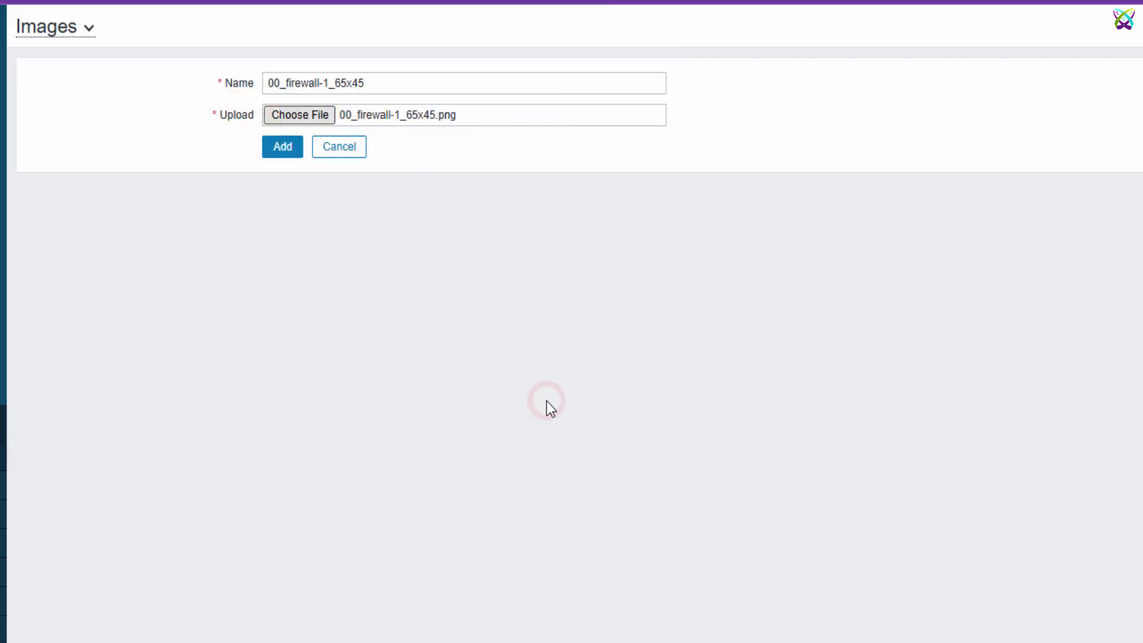
Step: Save the 00_firewall-1_65x45 image so it heads the Images list
{"action": "left_click", "coordinate": [297, 164]}
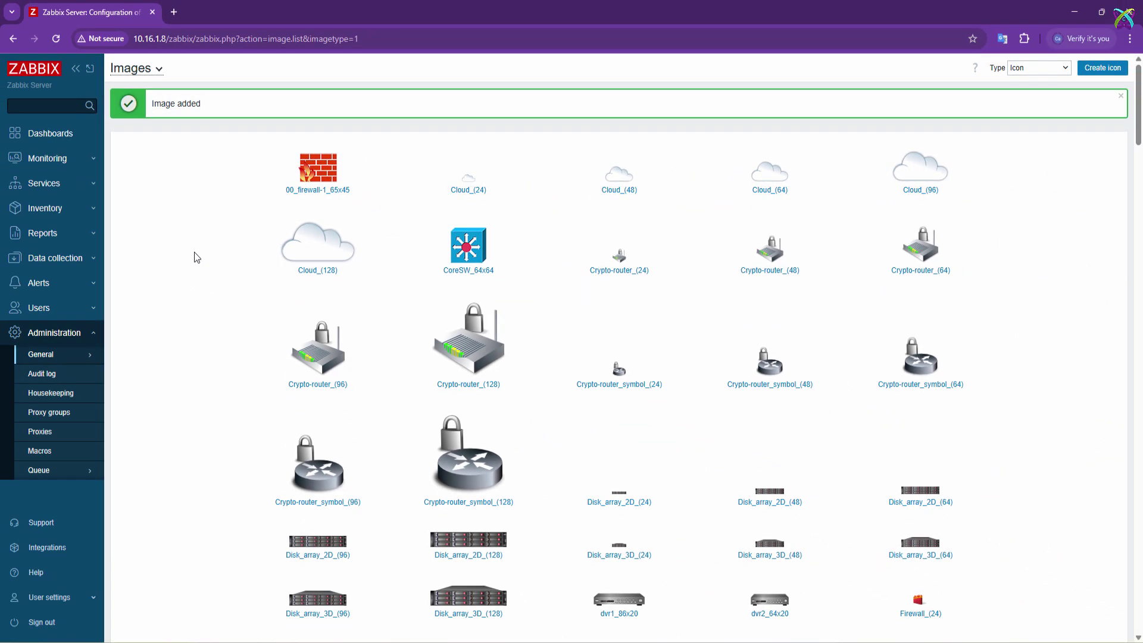
Step: Create icon 00_switch-l3-1_65x64, attach its matching switch PNG, and save it
{"action": "left_click", "coordinate": [1087, 73]}
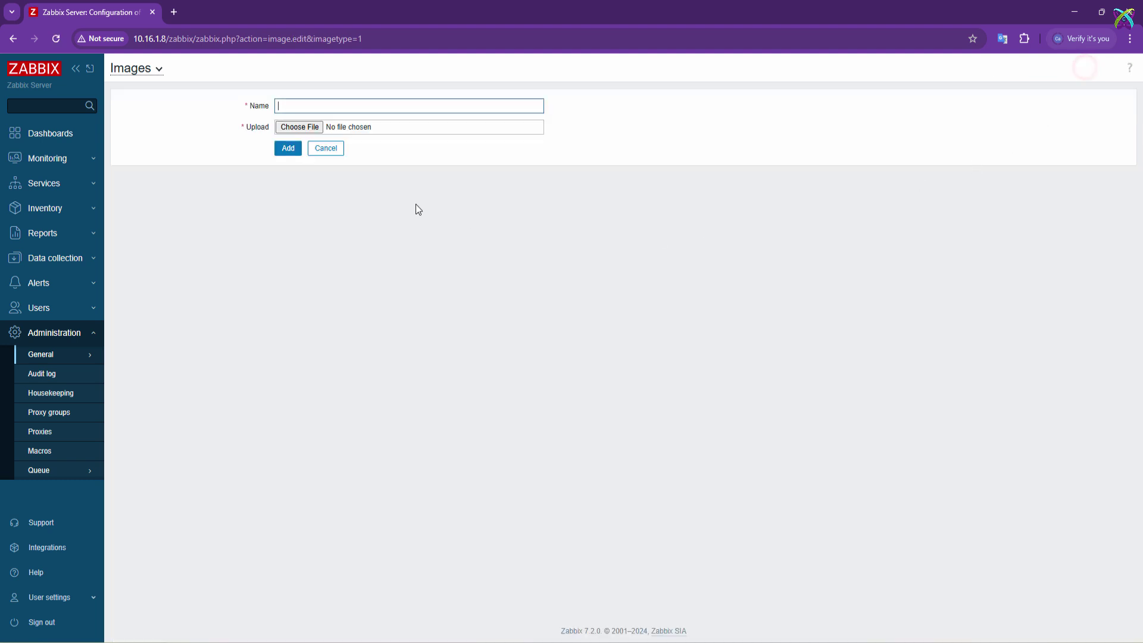
{"action": "type", "text": "00_switch-"}
{"action": "type", "text": "l3-1_"}
{"action": "type", "text": "65x64"}
{"action": "left_click", "coordinate": [317, 127]}
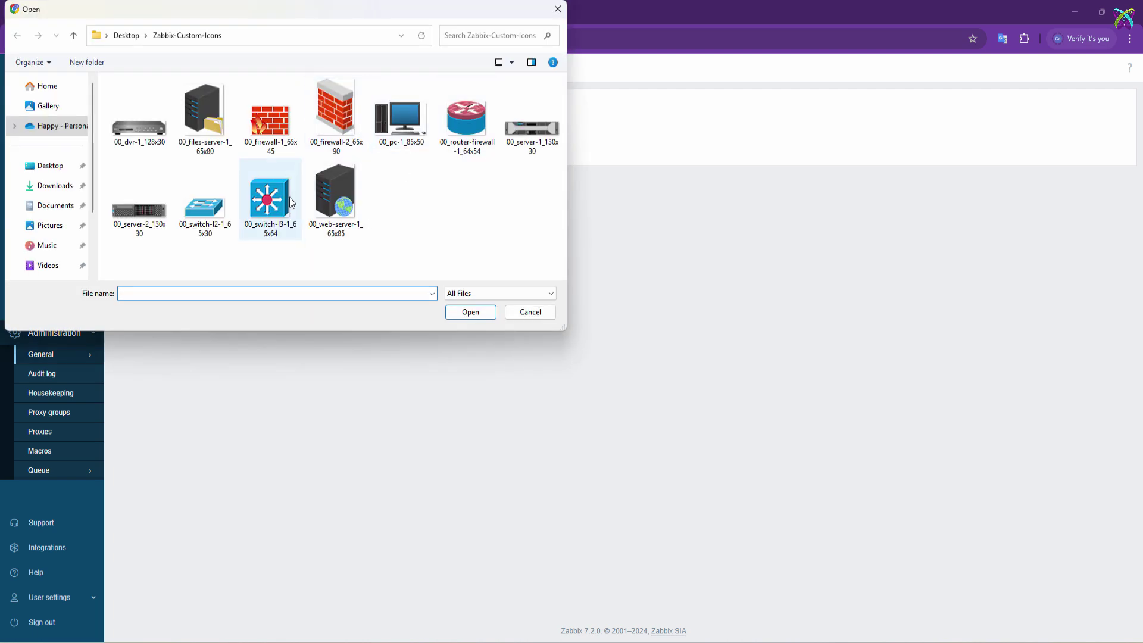
{"action": "left_click", "coordinate": [270, 202]}
{"action": "left_click", "coordinate": [469, 311]}
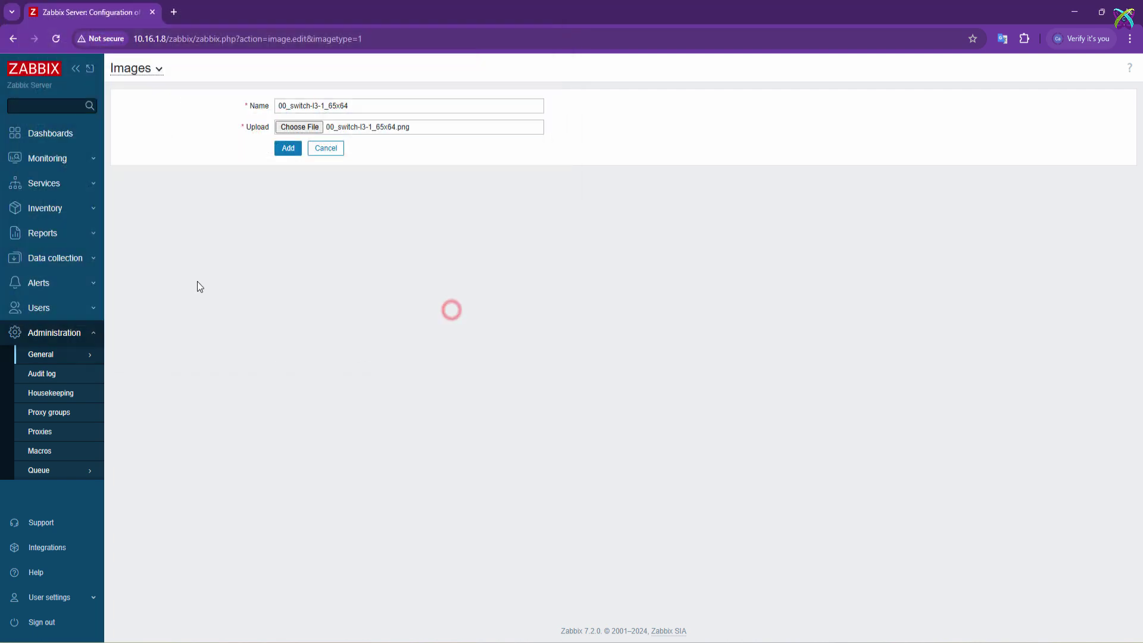
{"action": "left_click", "coordinate": [287, 150]}
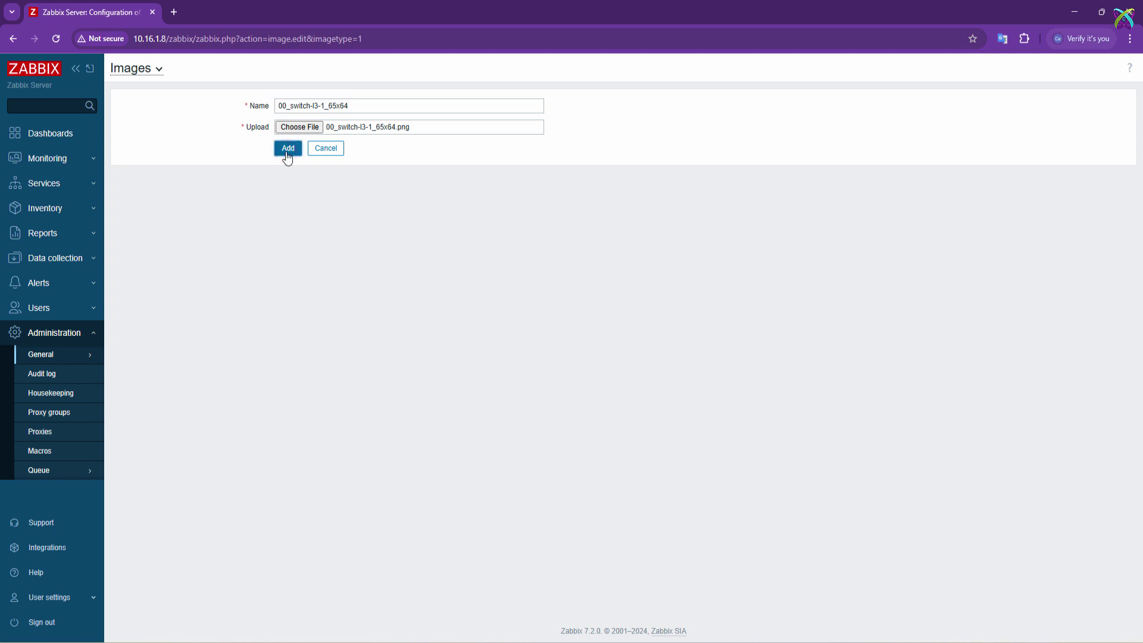